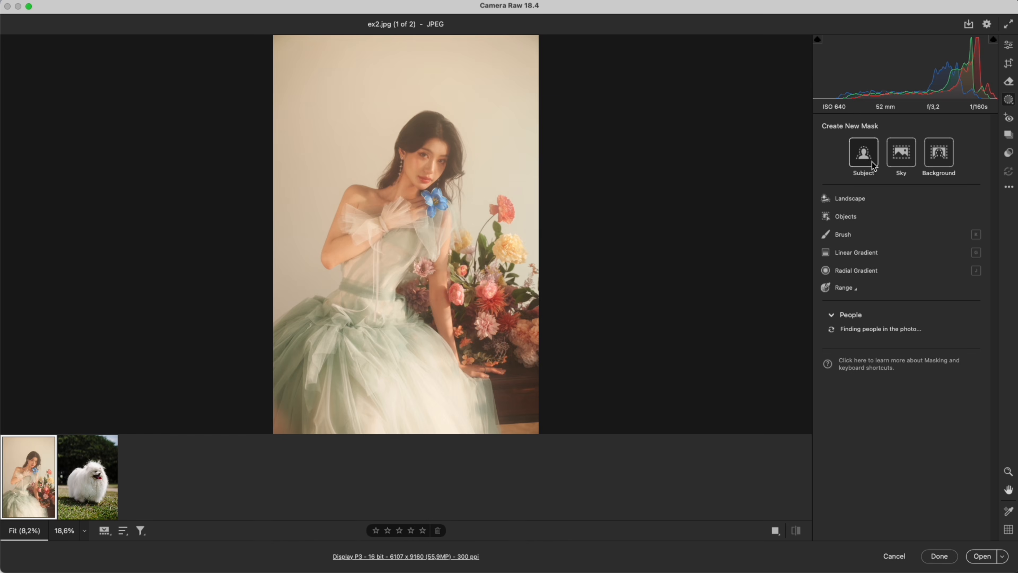
Open the white dog photo ex4.jpg and create a Subject mask over the dog
left_click_drag(391, 165, 466, 108)
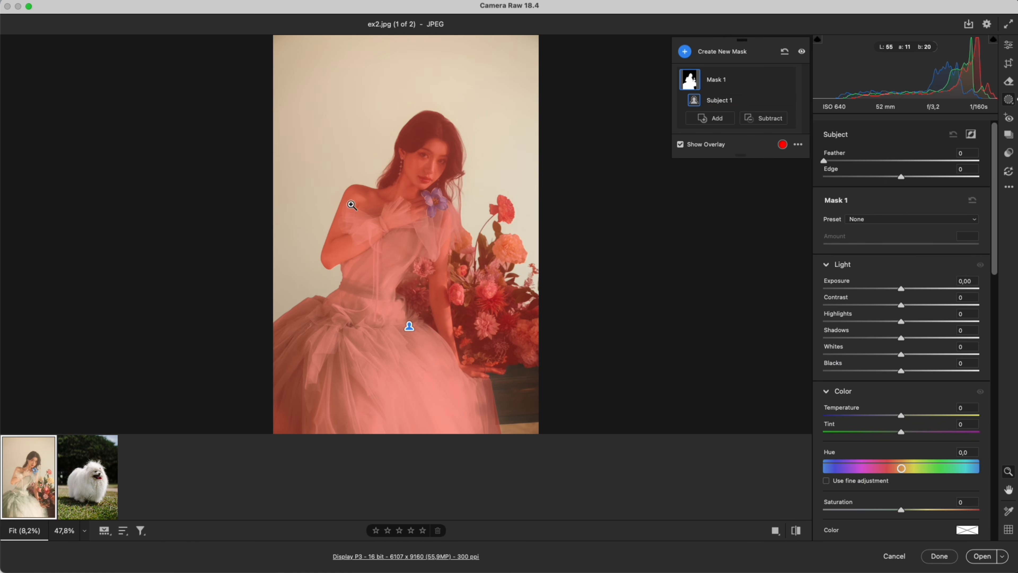
left_click(90, 465)
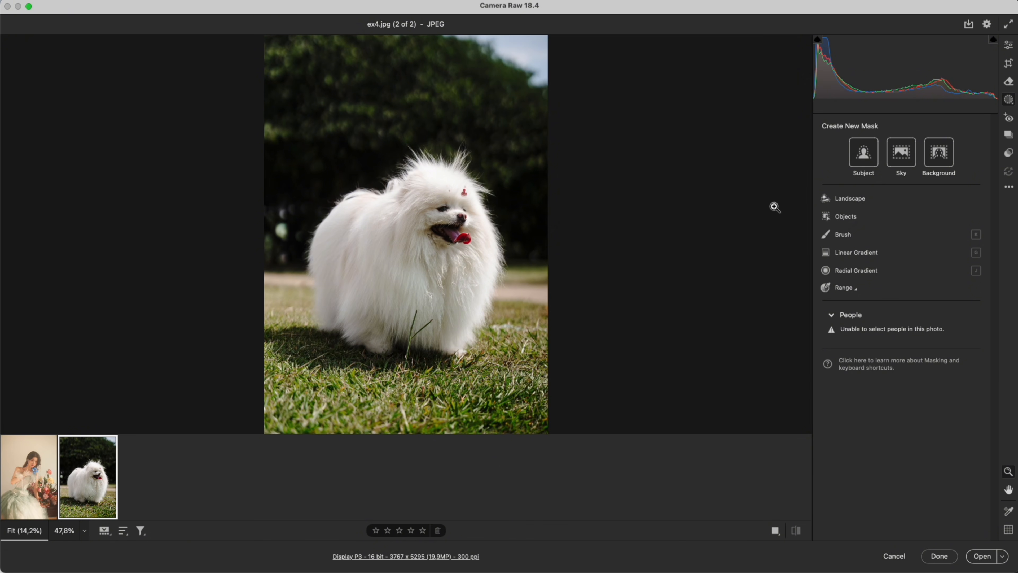
left_click(863, 160)
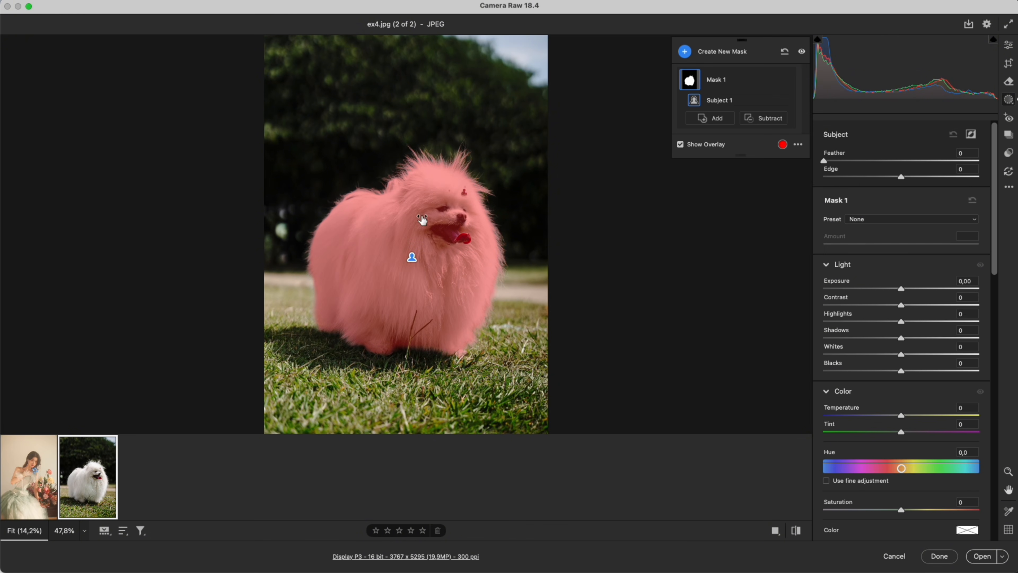
Refine the dog's Subject mask by setting its Edge to 26 and its Feather to 11
left_click_drag(320, 245, 299, 374)
left_click_drag(567, 213, 581, 161)
left_click_drag(347, 287, 475, 127)
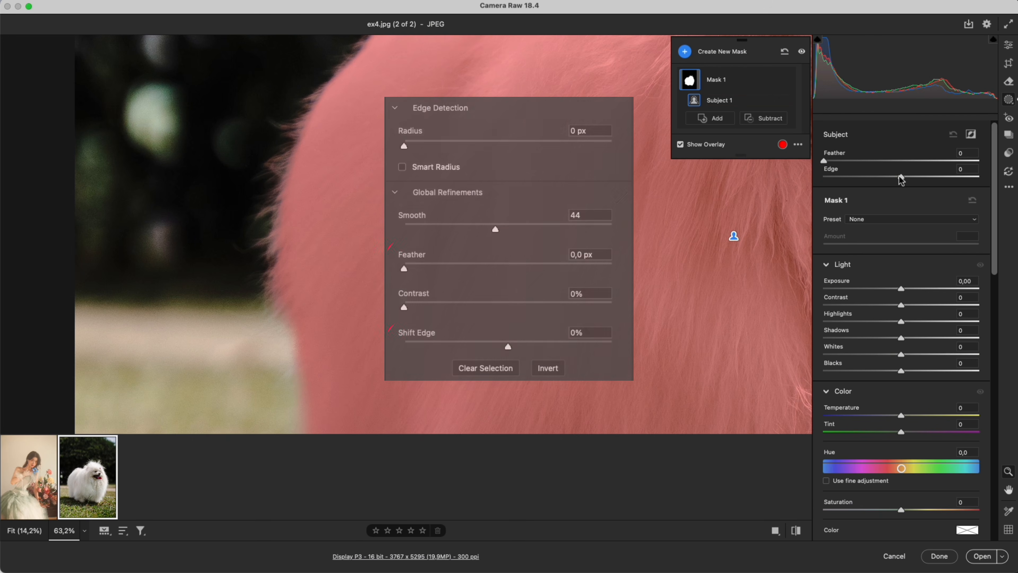
left_click_drag(898, 176, 945, 179)
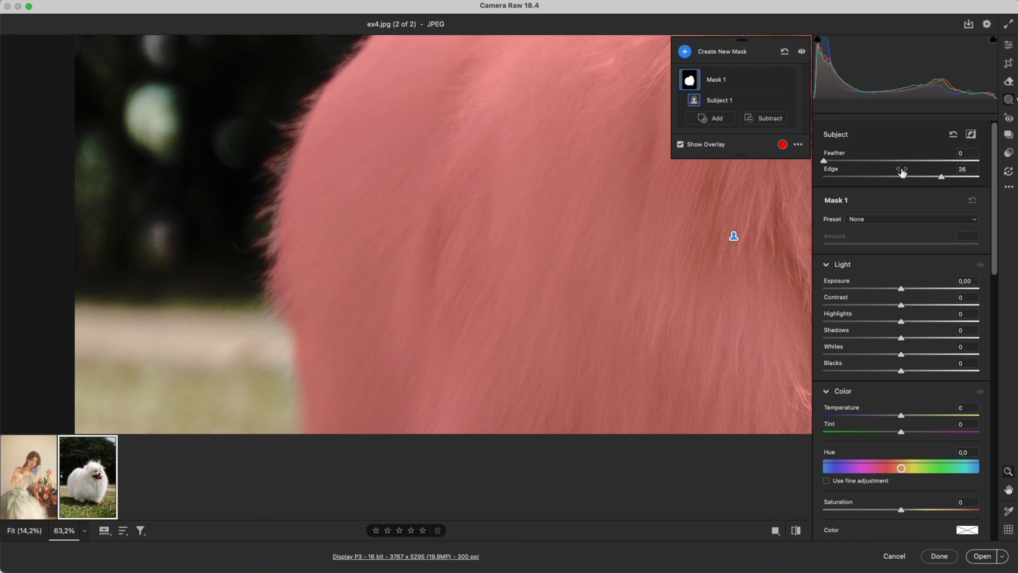
mouse_move(825, 161)
left_mouse_down()
mouse_move(928, 169)
mouse_move(841, 165)
left_mouse_up()
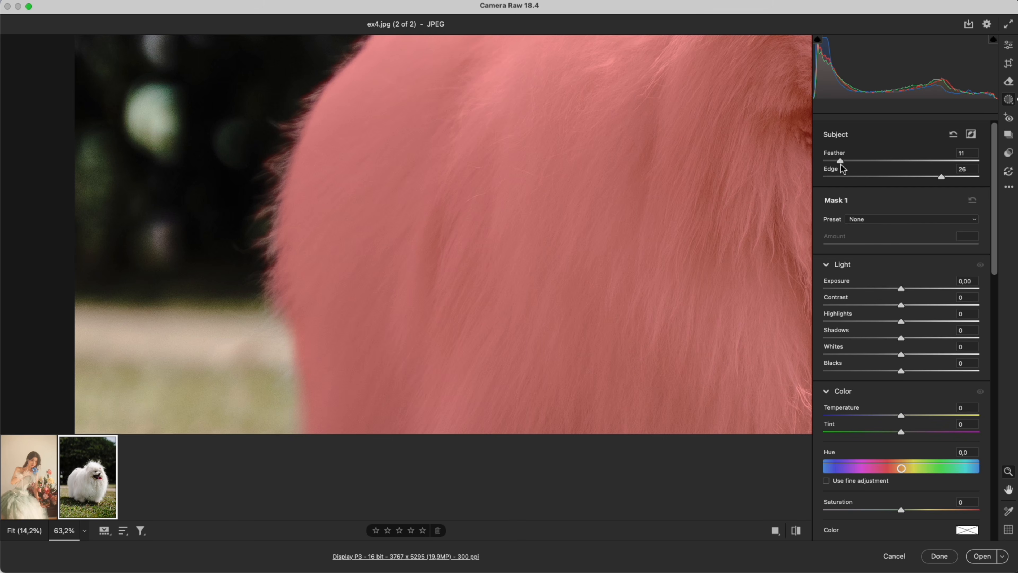
left_click_drag(464, 162, 406, 268)
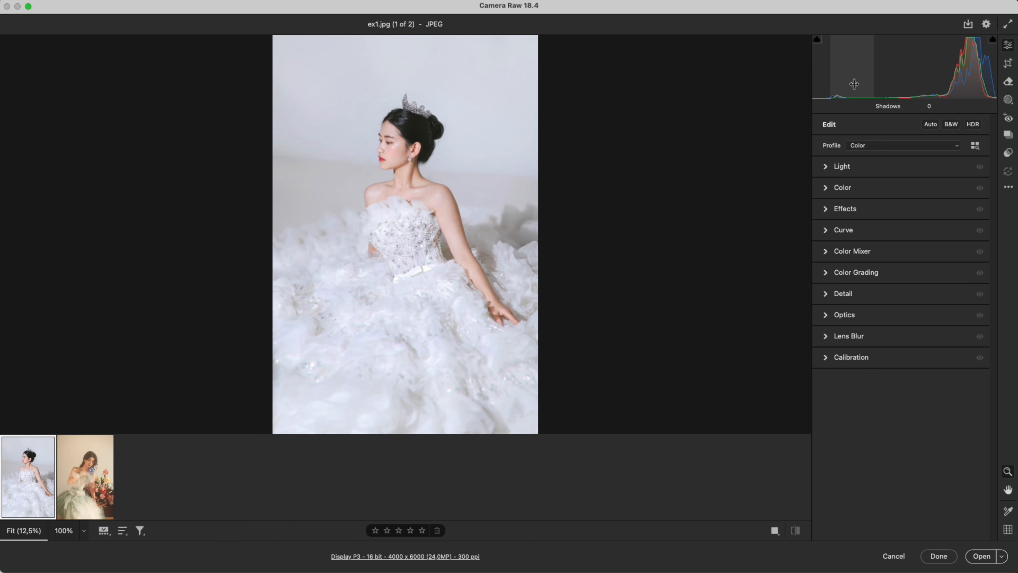
Show the vectorscope together with the histogram for the bride photo ex1.jpg
right_click(854, 84)
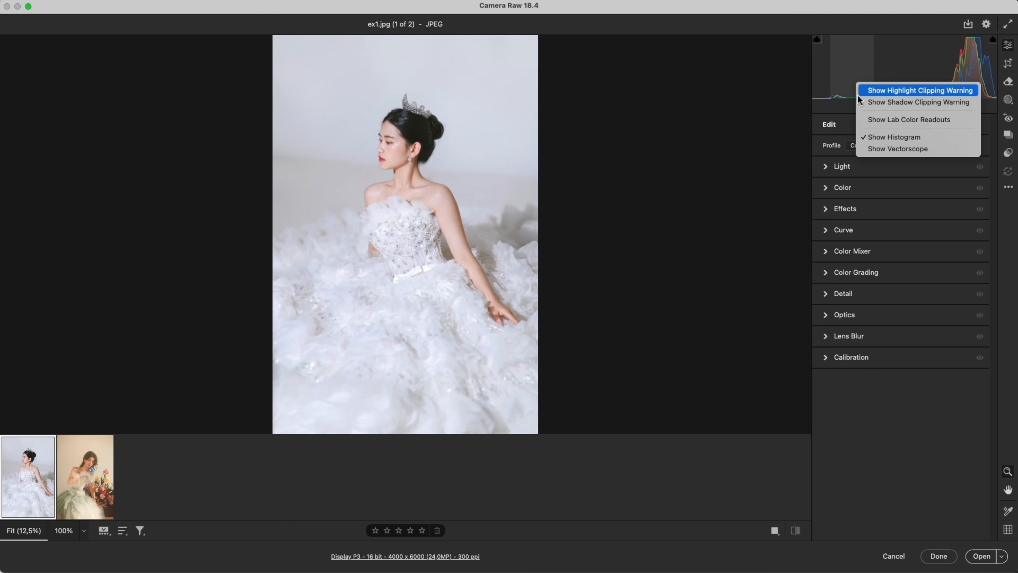
left_click(876, 149)
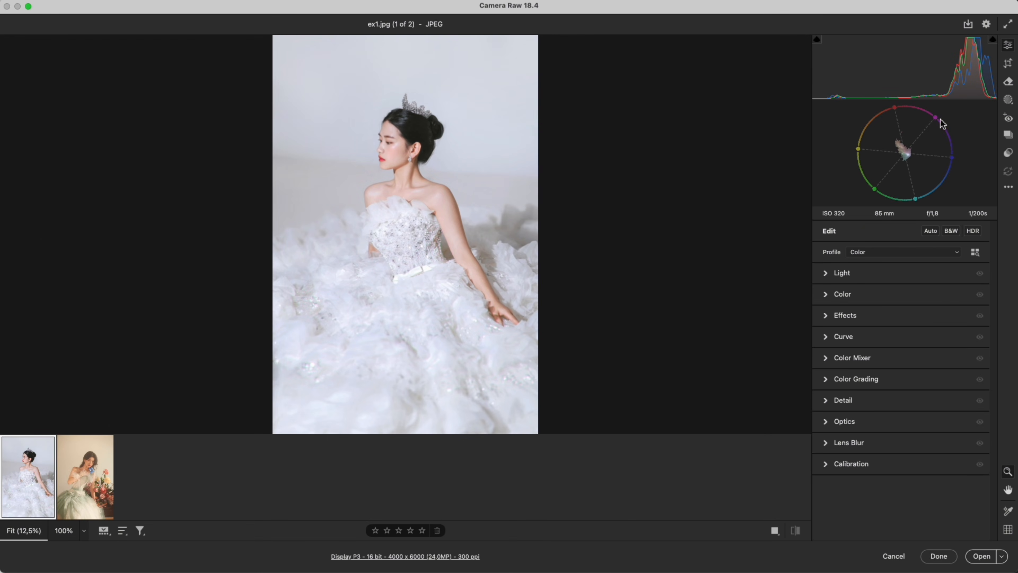
Try a strongly reduced Saturation on the bride photo and reset the value to its default
left_click(865, 296)
left_click_drag(901, 386, 834, 387)
double_click(834, 386)
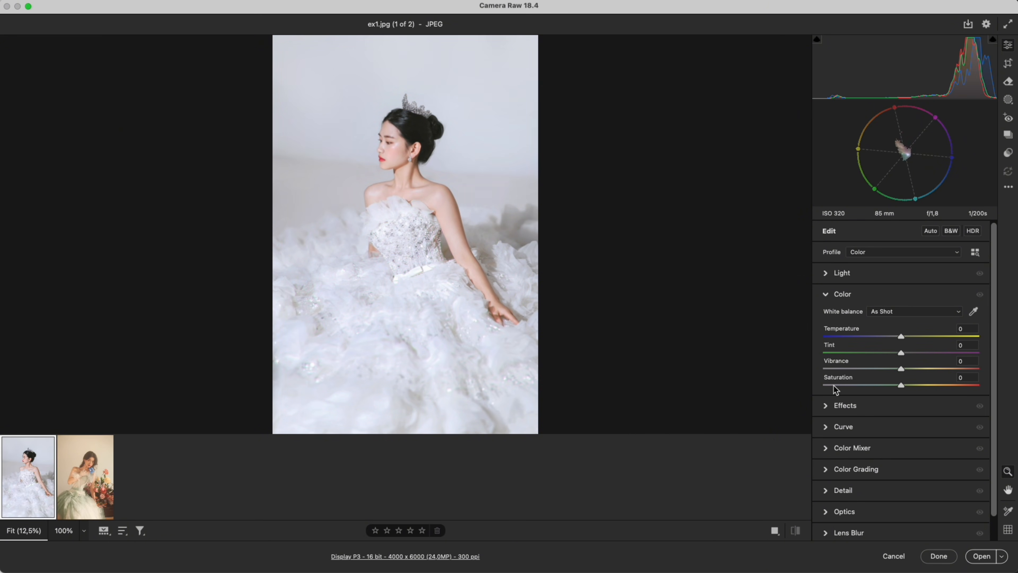
Open the flower portrait ex2.jpg and show the skin tone indicator on the vectorscope
left_click(102, 472)
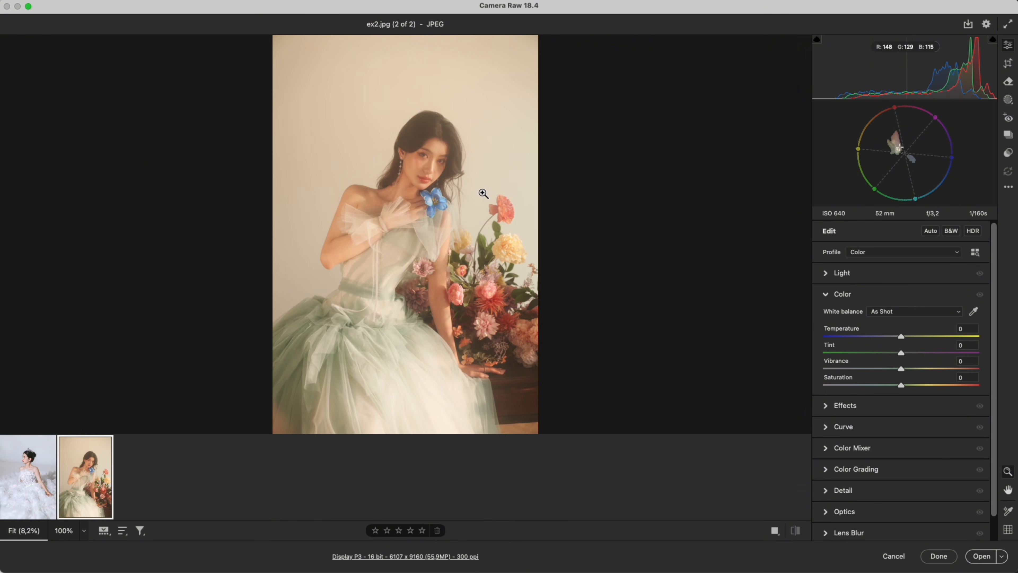
right_click(827, 75)
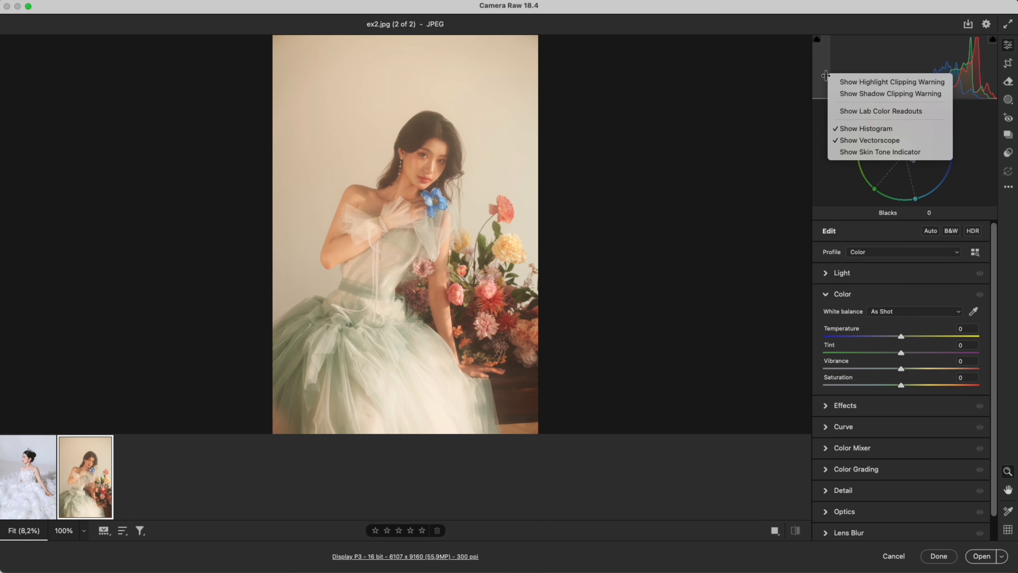
left_click(845, 154)
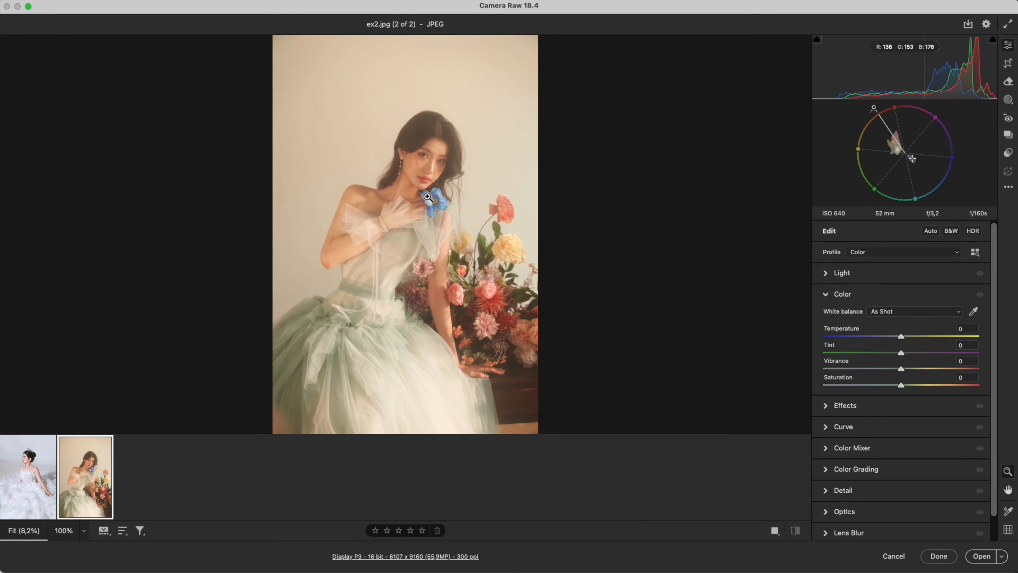
Compare the bride photo and the flower portrait against the skin tone line on the vectorscope
left_click(44, 455)
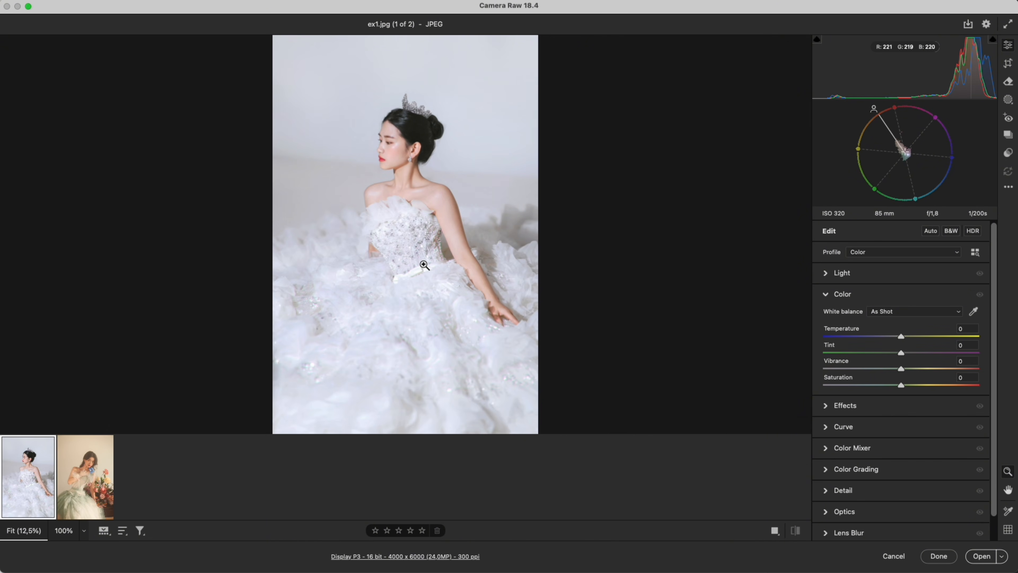
left_click(96, 461)
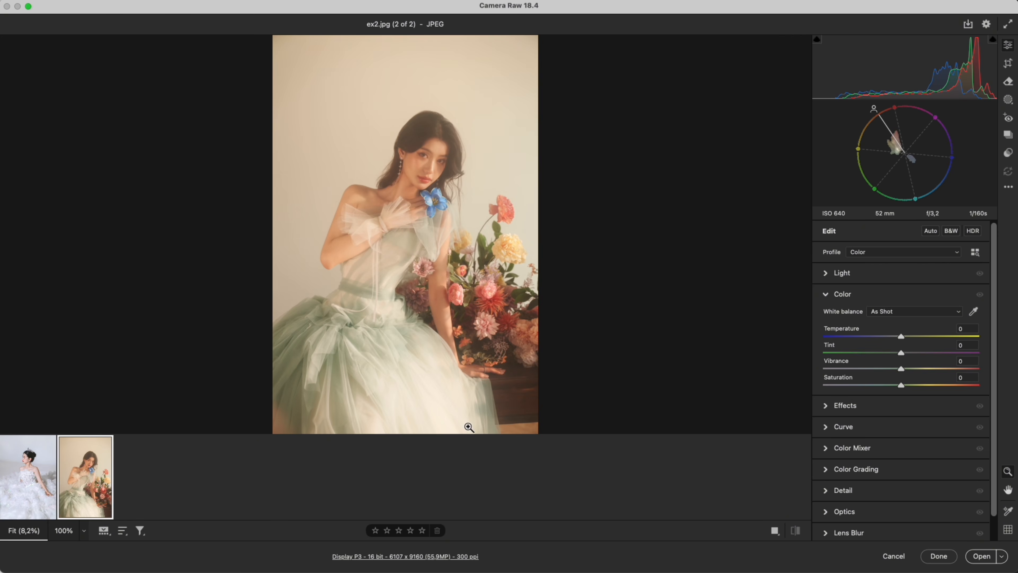
left_click_drag(902, 340, 913, 360)
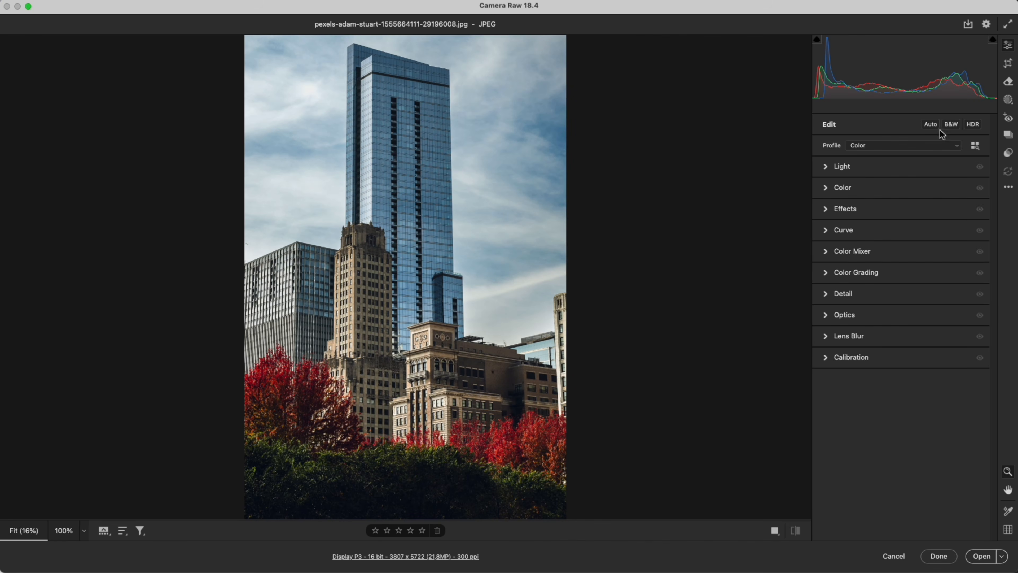
Create a horizontal linear gradient mask on the skyscraper photo and move it so its midpoint lies on the tower
left_click(1007, 105)
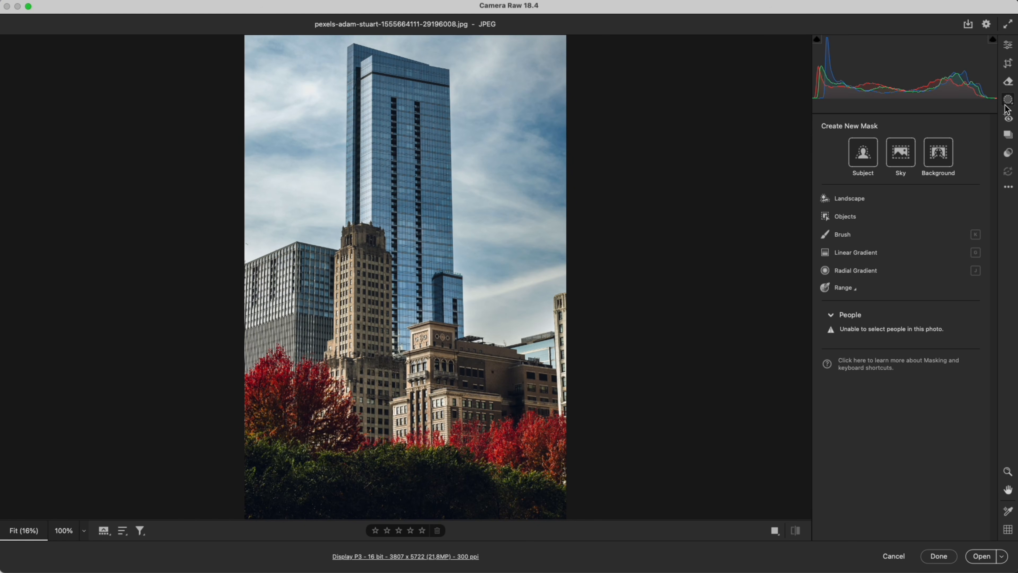
left_click(866, 253)
left_click_drag(255, 291, 450, 291)
left_click_drag(352, 292, 419, 284)
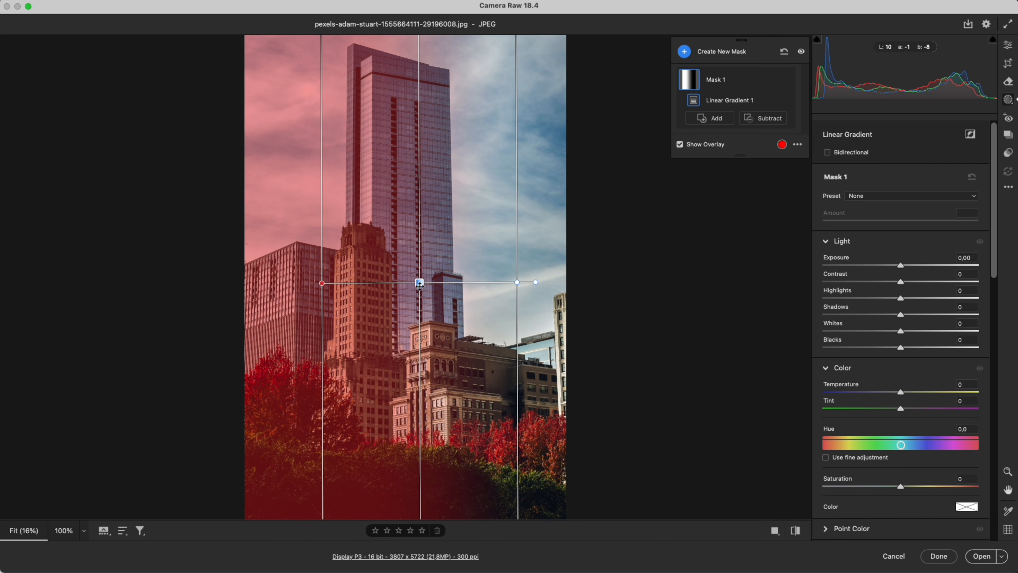
Make the linear gradient bidirectional, narrow it, and centre it over the glass skyscraper
left_click(828, 153)
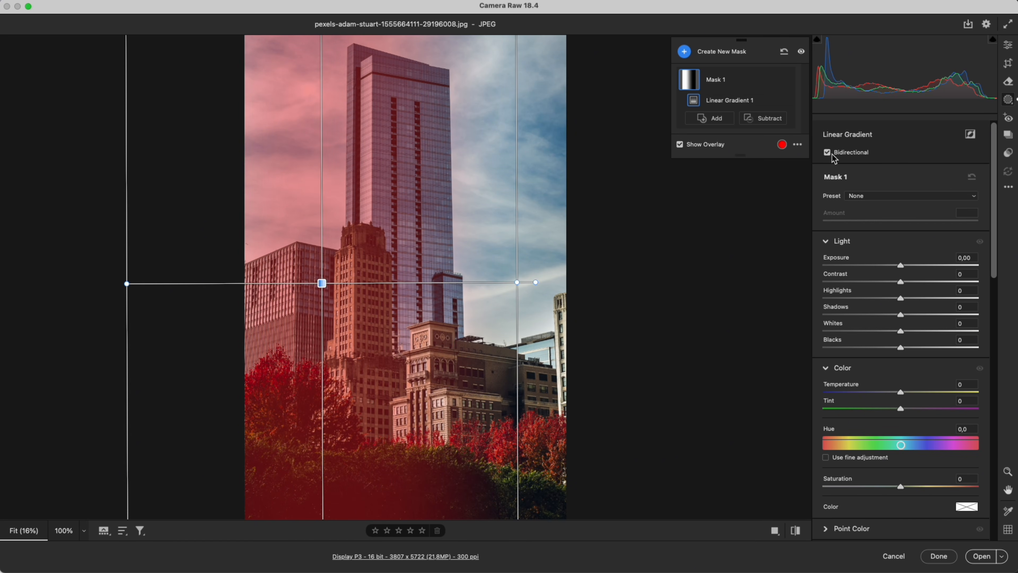
left_click_drag(519, 289, 424, 286)
left_click_drag(324, 287, 430, 275)
left_click_drag(213, 284, 330, 280)
left_click_drag(394, 277, 375, 266)
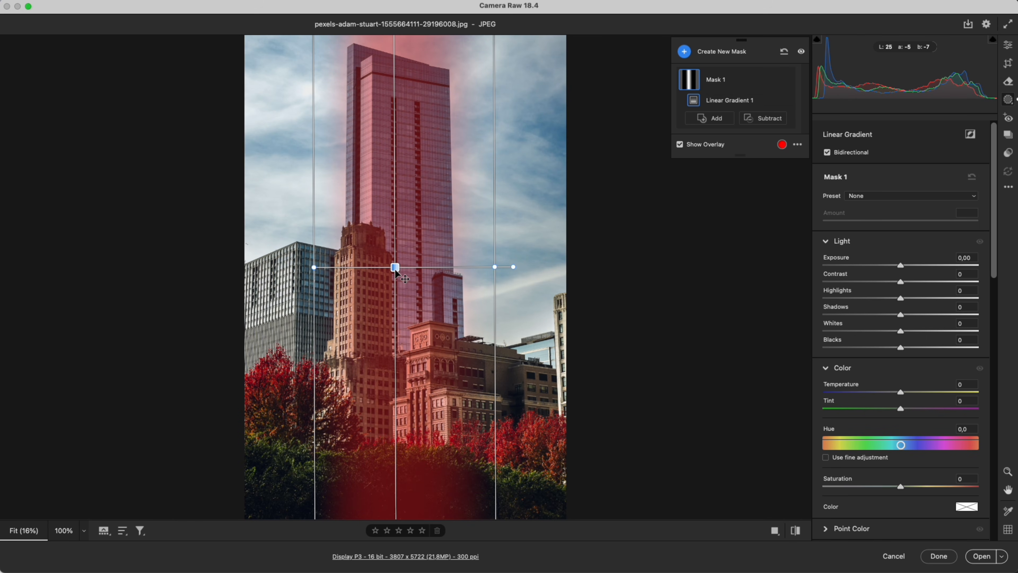
left_click(829, 155)
left_click(828, 153)
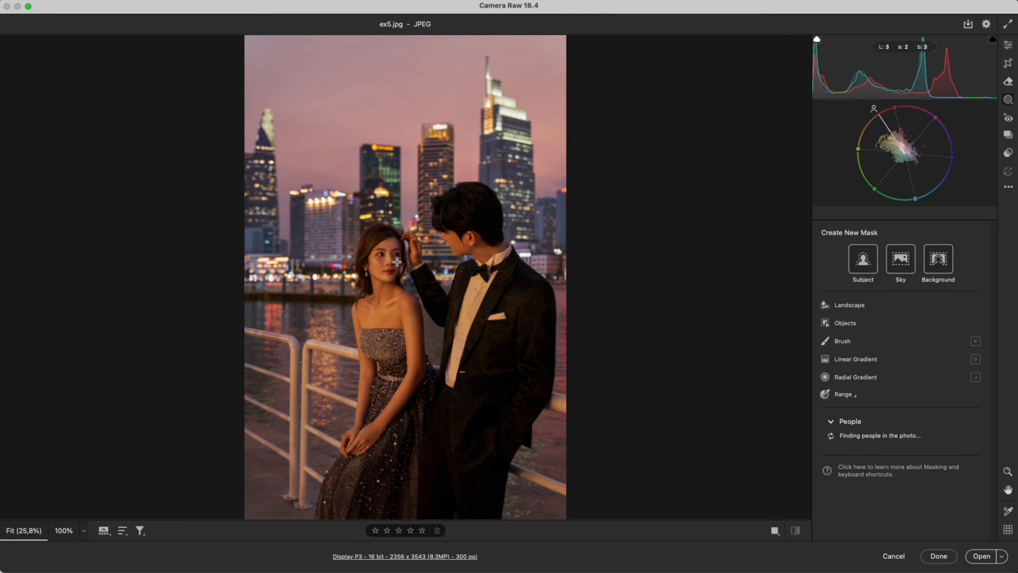
Draw a bidirectional linear gradient mask from the woman's head down to her lap, with the mask overlay shown
key("g")
left_click_drag(395, 233, 392, 420)
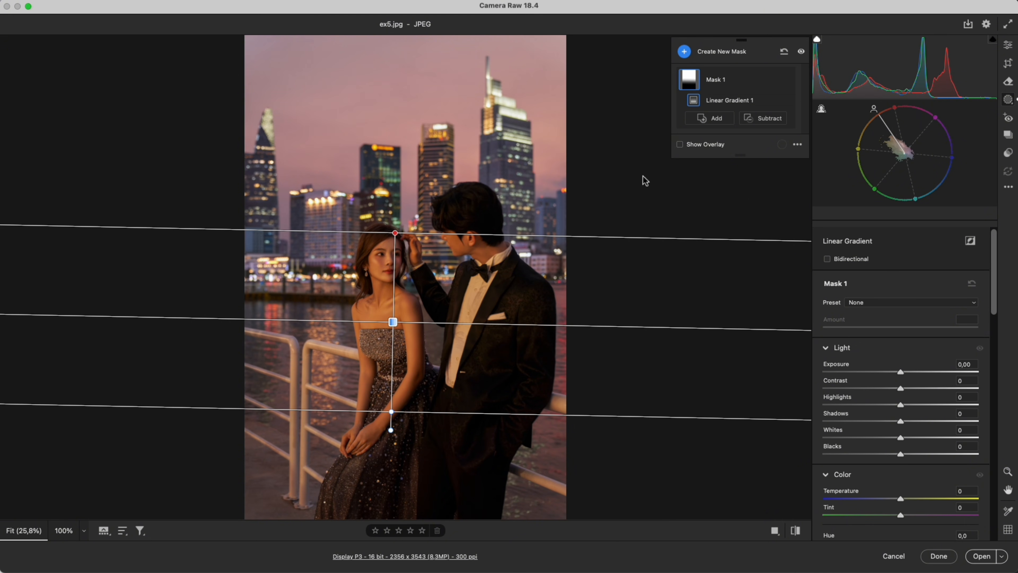
left_click(680, 145)
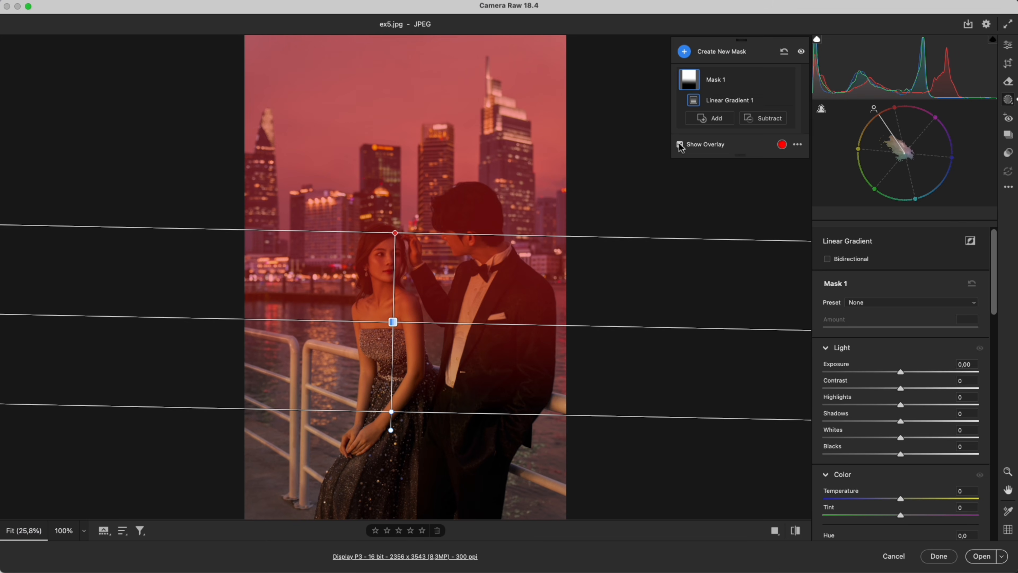
left_click(827, 259)
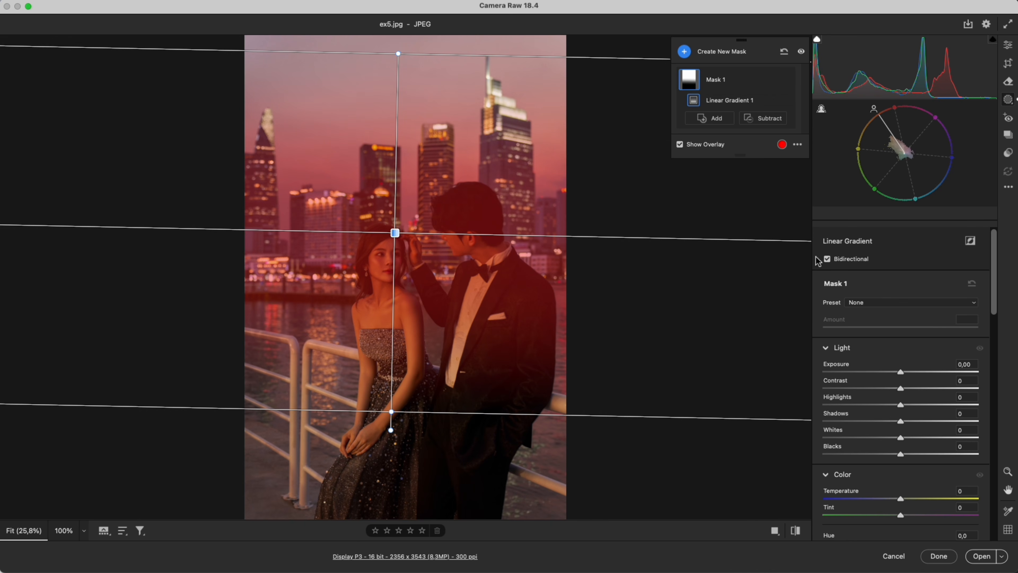
Subtract the subject and the sky from the couple photo's gradient mask
left_click(764, 118)
left_click(779, 131)
left_click(764, 133)
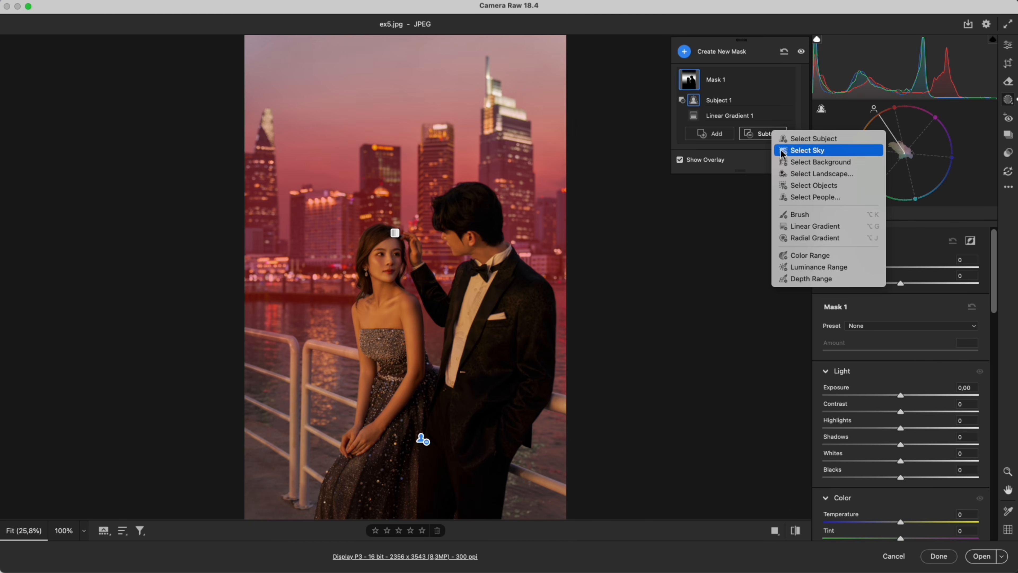
left_click(808, 150)
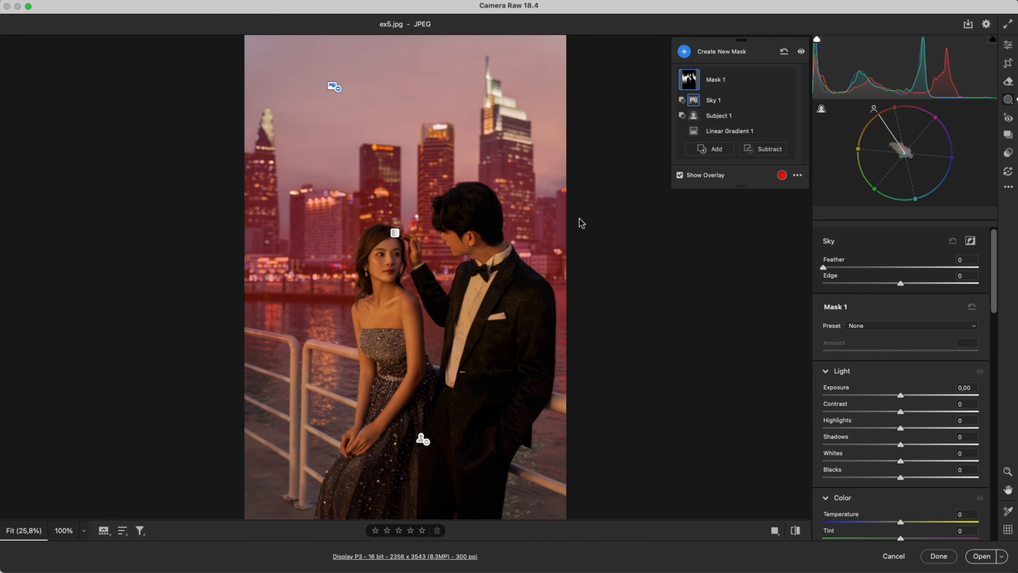
Set the city mask's Texture to +14 and Clarity to +56
left_click_drag(994, 277, 1000, 337)
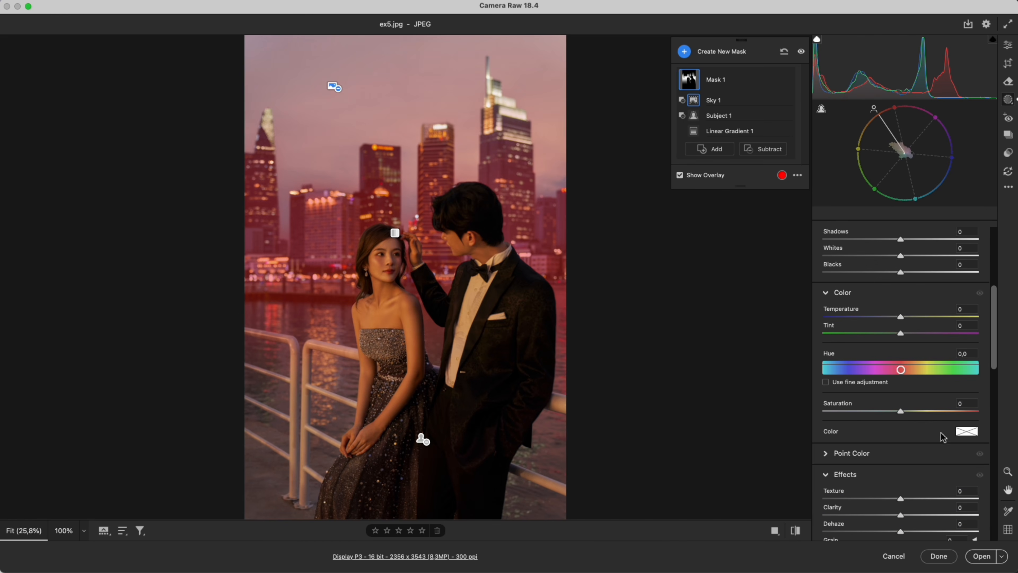
left_click_drag(903, 502, 929, 519)
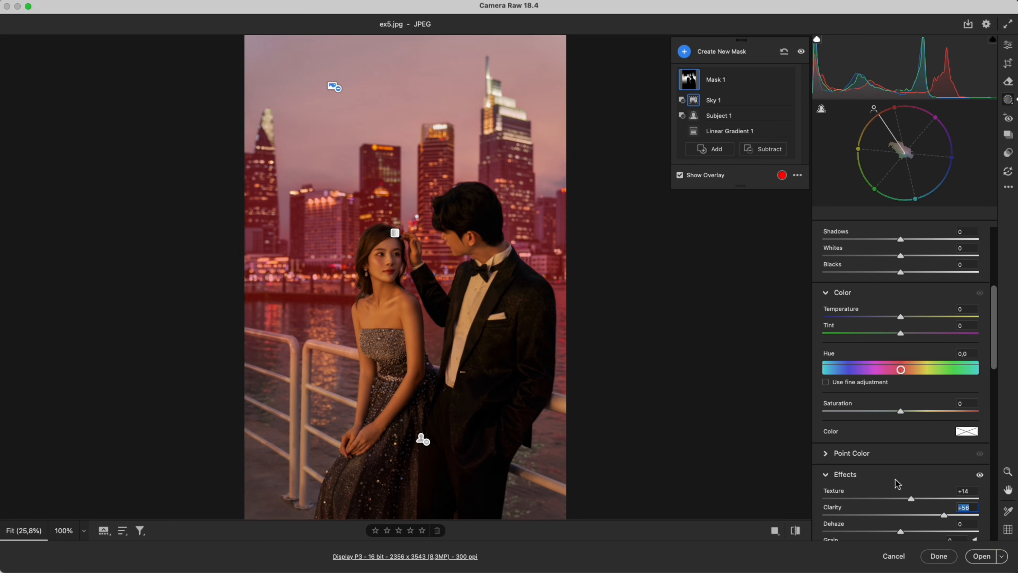
Duplicate and invert Mask 1, and subtract the subject and the sky from the inverted copy
left_click(772, 81)
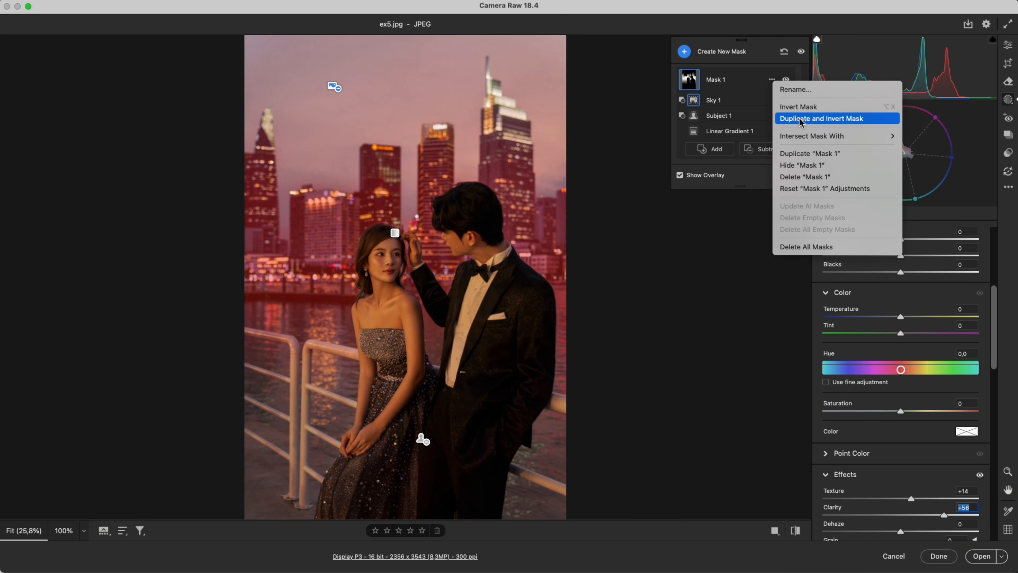
left_click(800, 119)
left_click(769, 150)
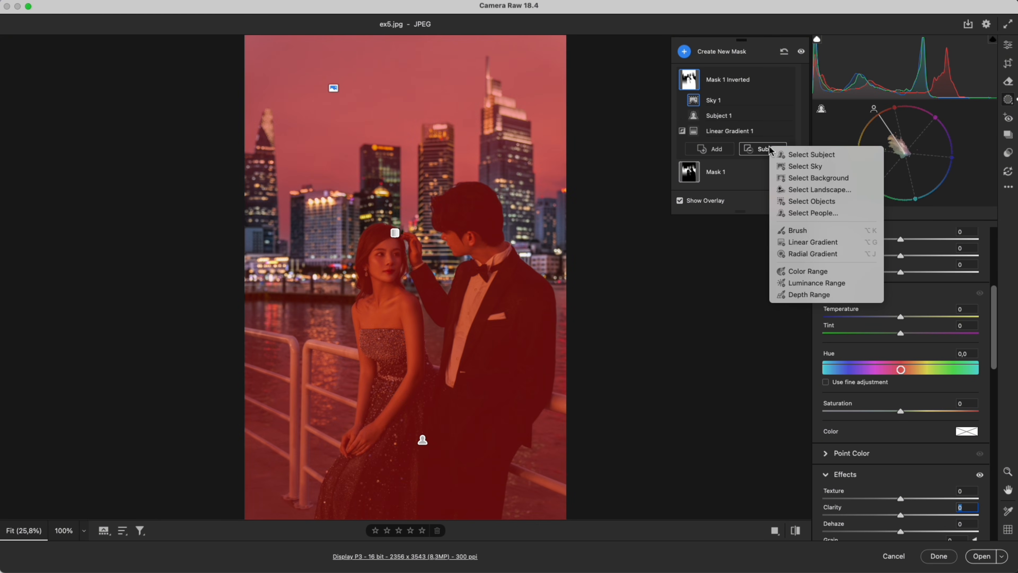
left_click(781, 154)
left_click(770, 164)
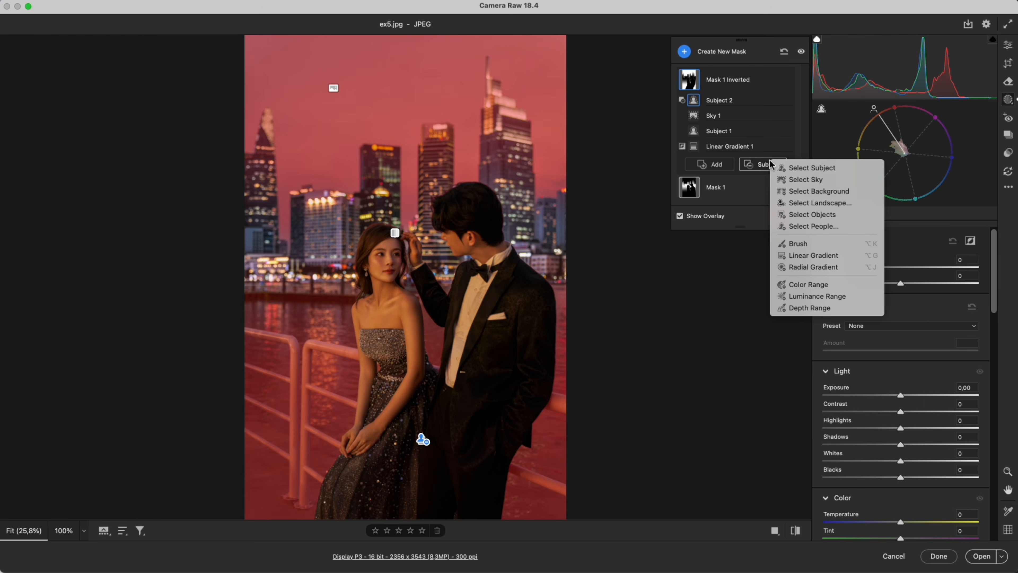
left_click(782, 179)
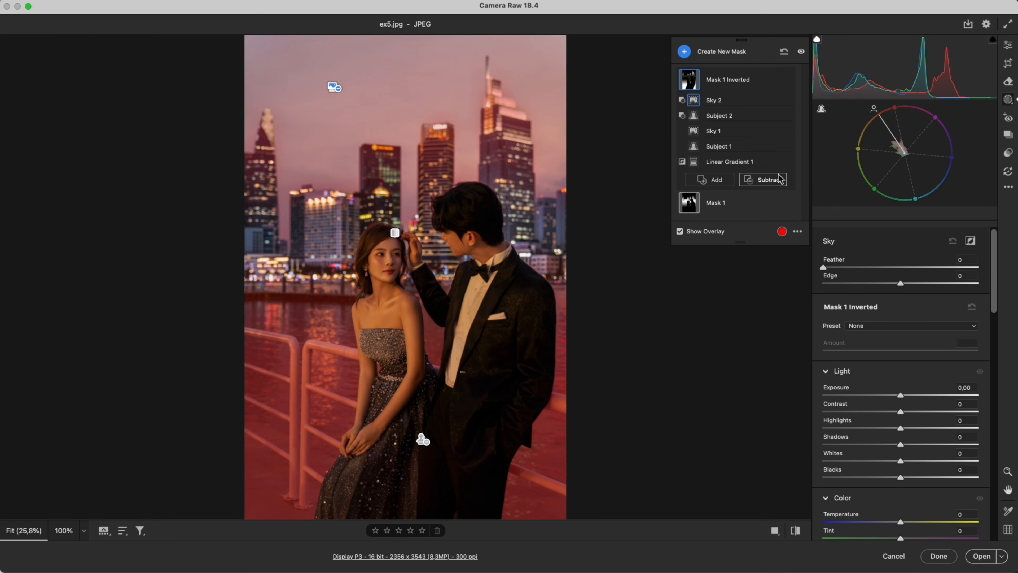
Subtract the railing and the pavement from the inverted mask with an Auto Mask brush, reducing its size to 2
left_click(781, 180)
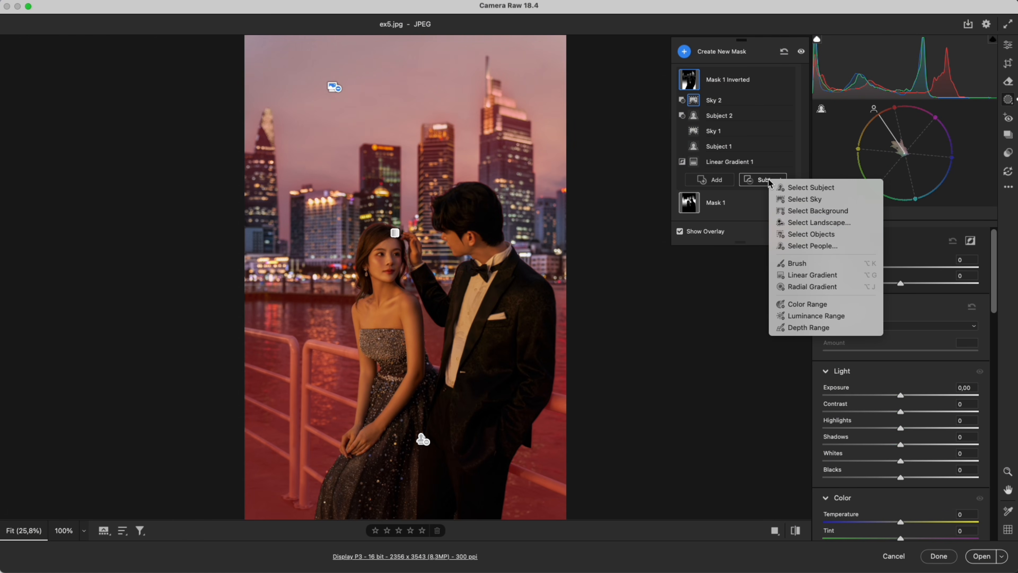
left_click(786, 263)
left_click_drag(281, 466, 368, 303)
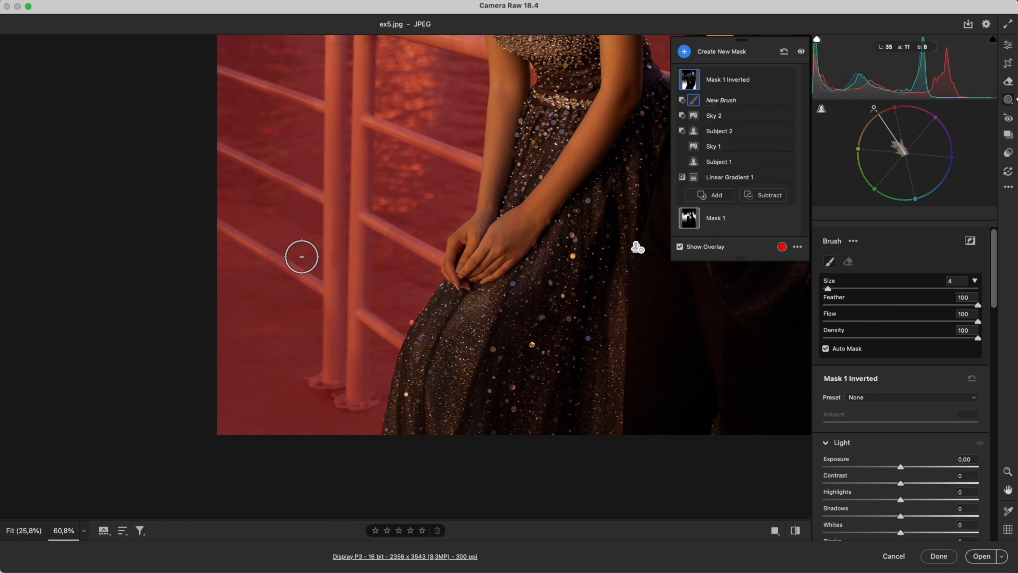
mouse_move(217, 200)
left_mouse_down()
mouse_move(377, 302)
mouse_move(305, 307)
mouse_move(234, 344)
mouse_move(348, 405)
mouse_move(335, 180)
mouse_move(337, 323)
left_mouse_up()
scroll(348, 406, "up", 5)
key("[")
mouse_move(479, 196)
left_mouse_down()
mouse_move(406, 176)
mouse_move(368, 194)
mouse_move(362, 339)
mouse_move(372, 373)
mouse_move(438, 407)
left_mouse_up()
key("[")
mouse_move(368, 275)
left_mouse_down()
mouse_move(412, 290)
mouse_move(349, 262)
left_mouse_up()
left_click_drag(349, 262, 400, 296)
mouse_move(397, 295)
left_mouse_down()
mouse_move(312, 272)
mouse_move(371, 288)
left_mouse_up()
mouse_move(375, 384)
left_mouse_down()
mouse_move(264, 328)
mouse_move(379, 383)
left_mouse_up()
left_click_drag(269, 407, 374, 472)
left_click_drag(392, 395, 386, 193)
left_click_drag(423, 299, 418, 216)
left_click_drag(375, 188, 295, 178)
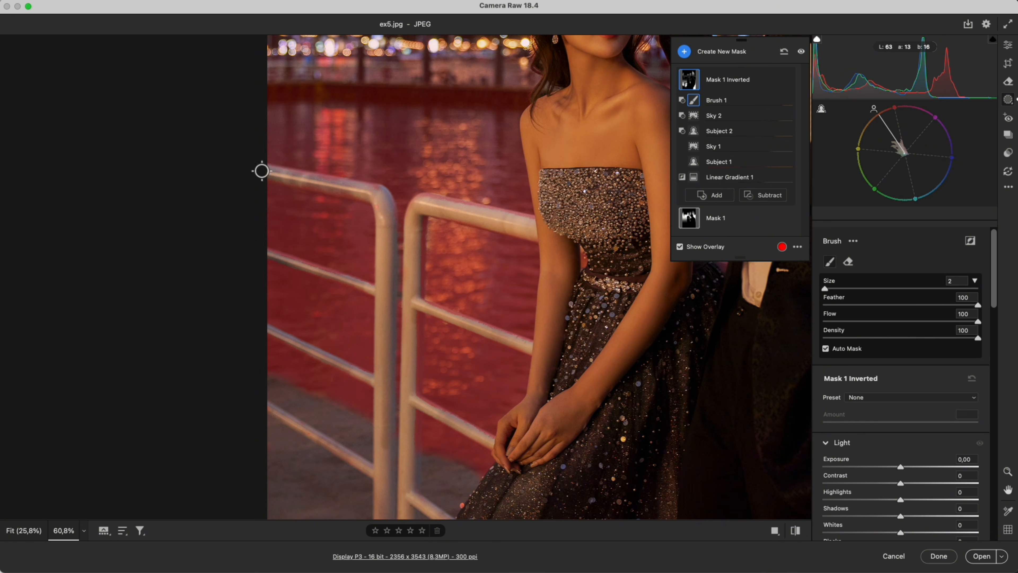
Brush the remaining railing sections beside the woman out of the inverted mask, and fit the whole photo in view
scroll(296, 177, "right", 10)
left_click_drag(532, 273, 562, 285)
left_click_drag(562, 285, 537, 291)
scroll(536, 291, "down", 3)
mouse_move(446, 338)
left_mouse_down()
mouse_move(437, 354)
mouse_move(493, 368)
mouse_move(484, 375)
left_mouse_up()
key("super+0")
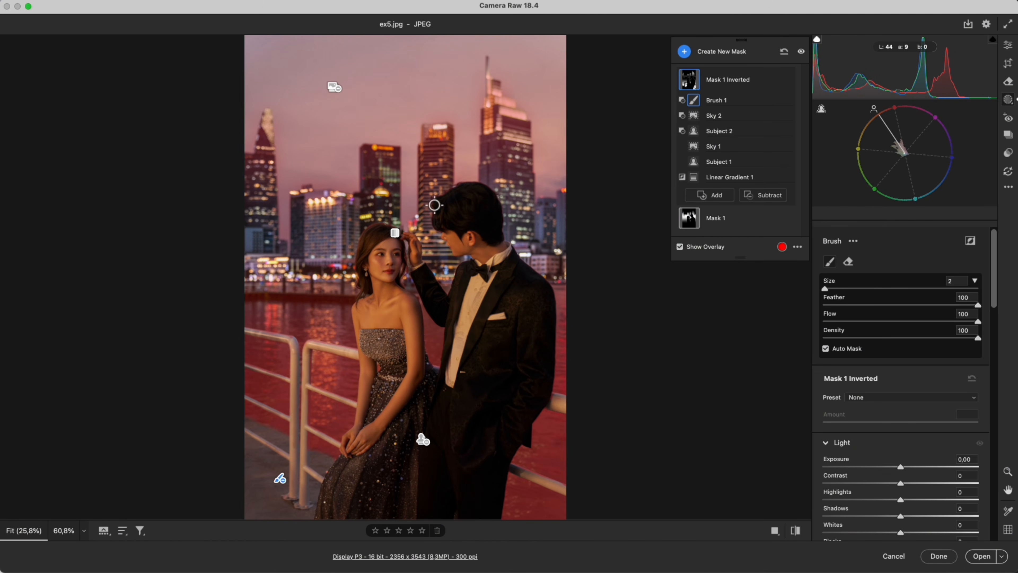
Set the inverted mask's Temperature to -36, Tint to -34, Texture to -20 and Clarity to -33, with the mask overlay hidden
left_click_drag(994, 246, 1007, 319)
left_click_drag(901, 315, 875, 332)
left_click(680, 247)
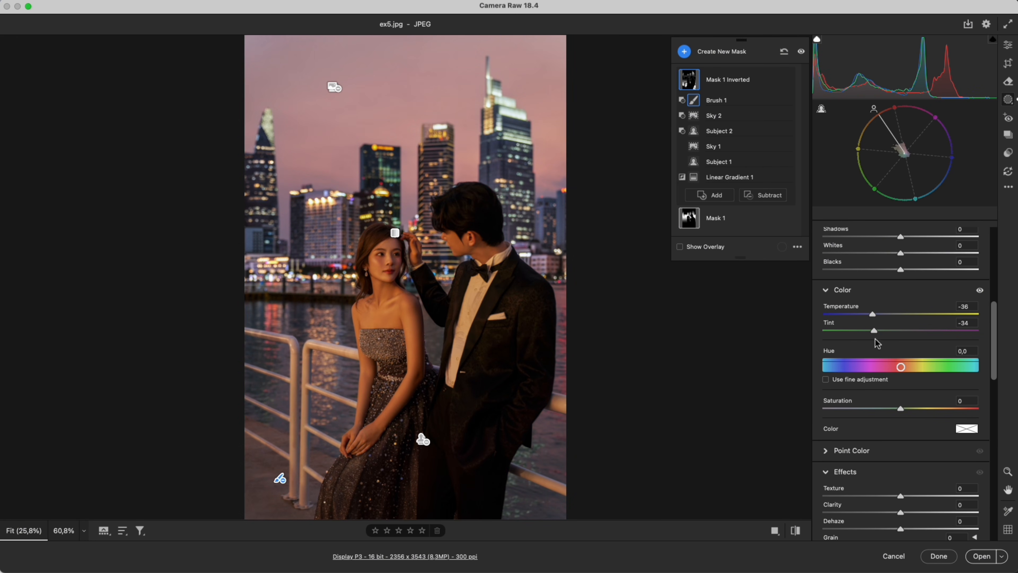
left_click_drag(901, 496, 878, 514)
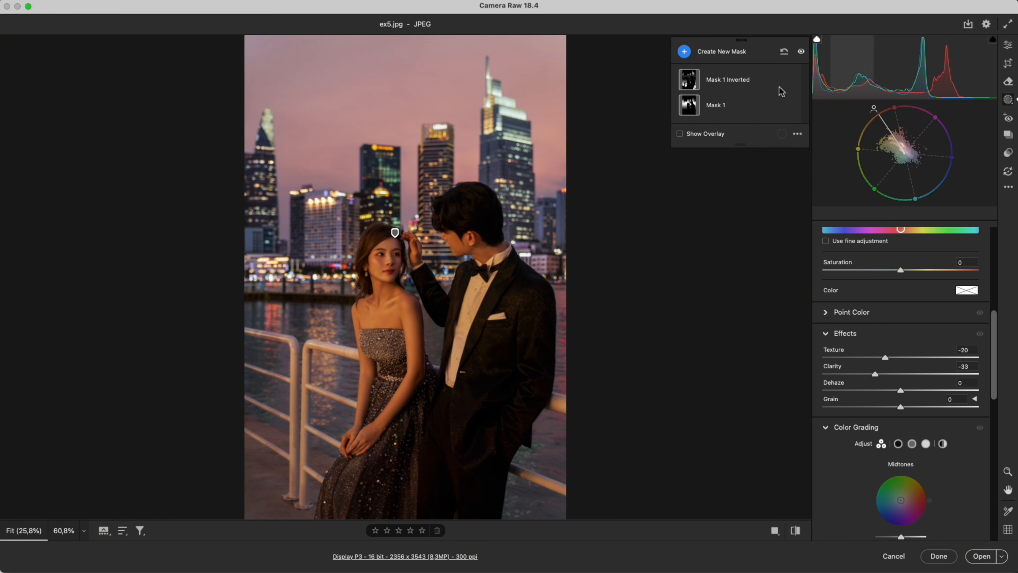
Switch between Mask 1 Inverted and Mask 1 to compare how the vectorscope displays each masked area
left_click(694, 84)
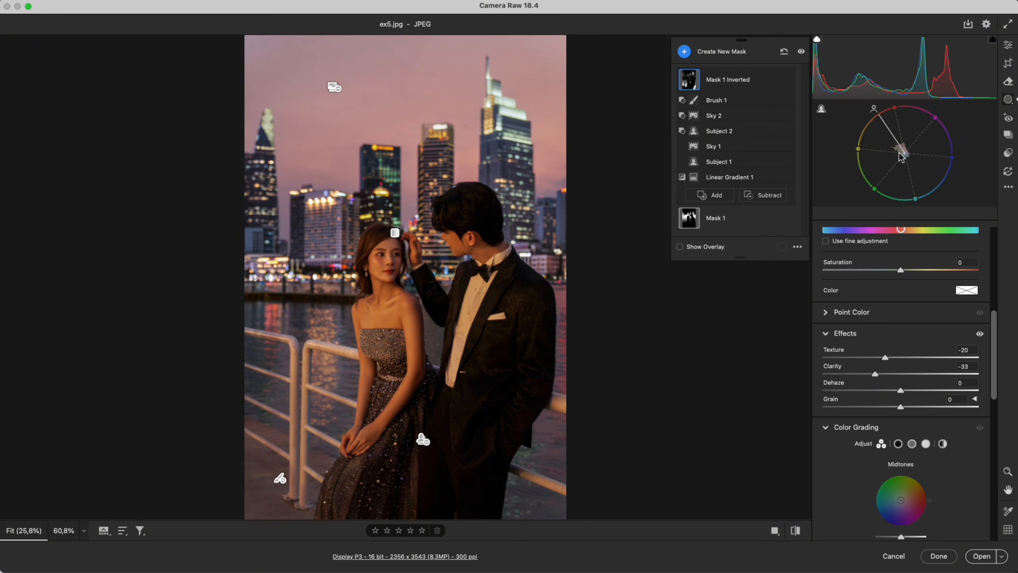
left_click(690, 219)
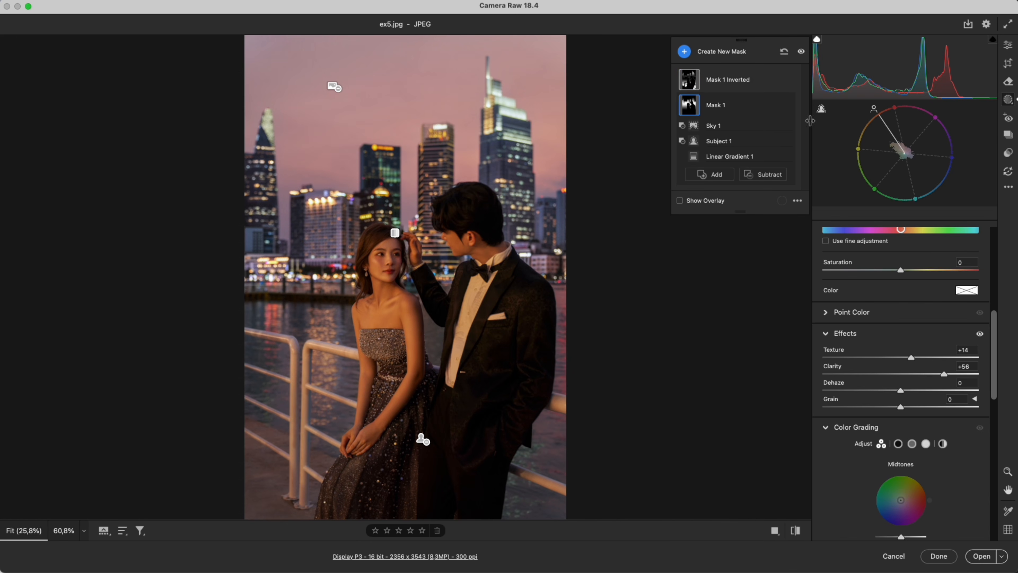
left_click(722, 83)
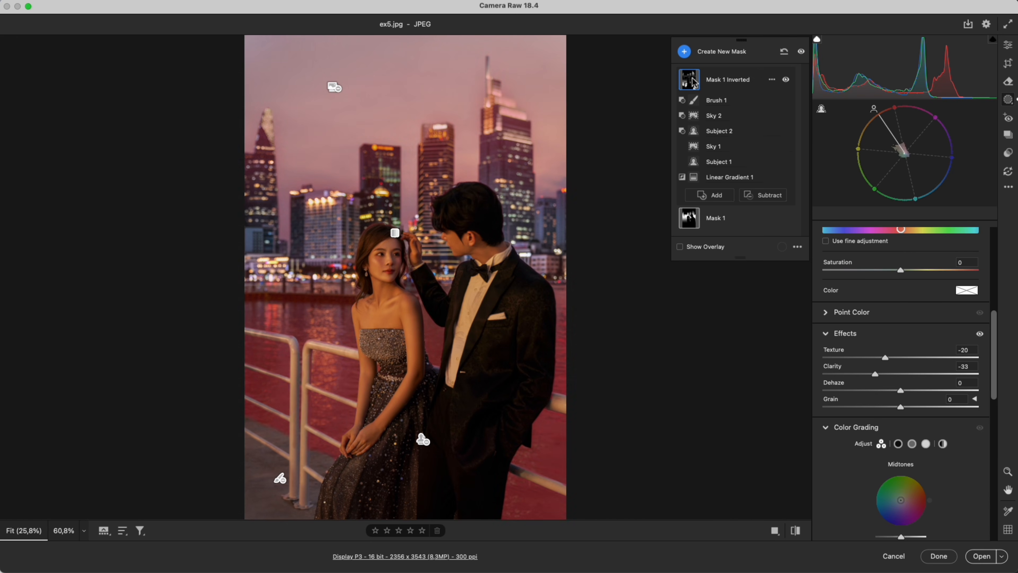
Set the whole photo's Oranges saturation to -27 in the Color Mixer and show the before and after versions side by side
left_click(1007, 47)
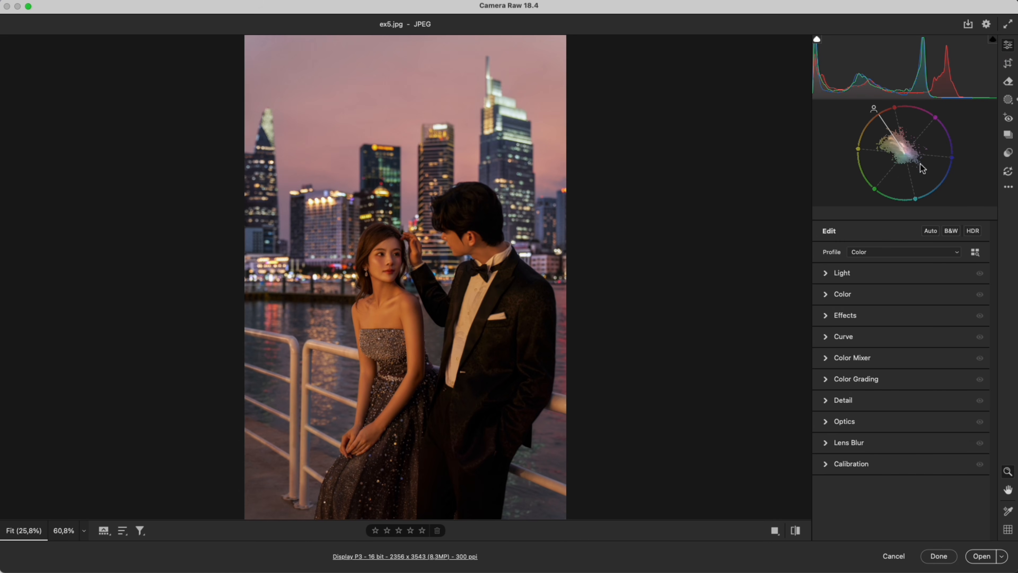
left_click(896, 357)
left_click_drag(905, 376, 885, 380)
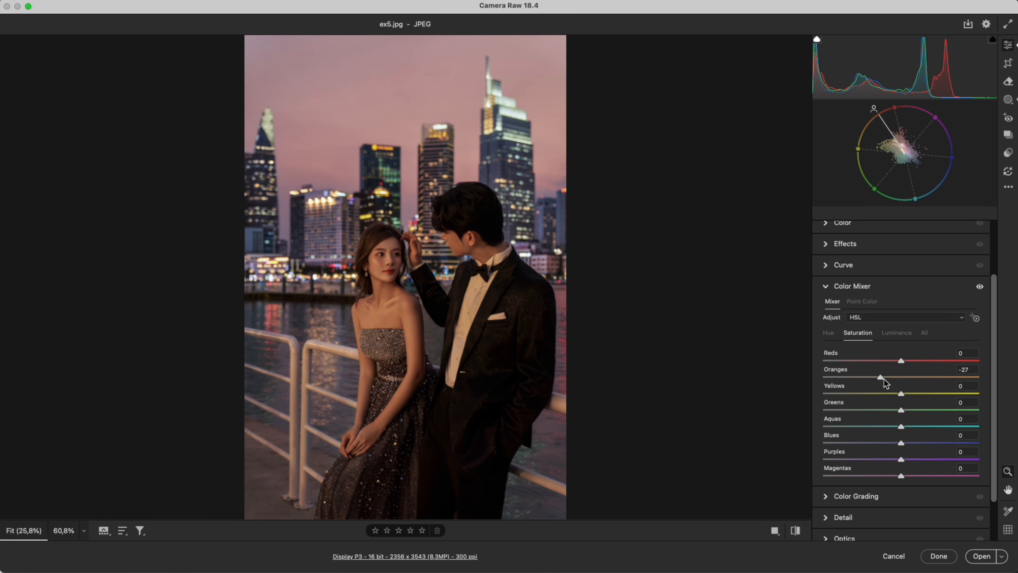
left_click(774, 531)
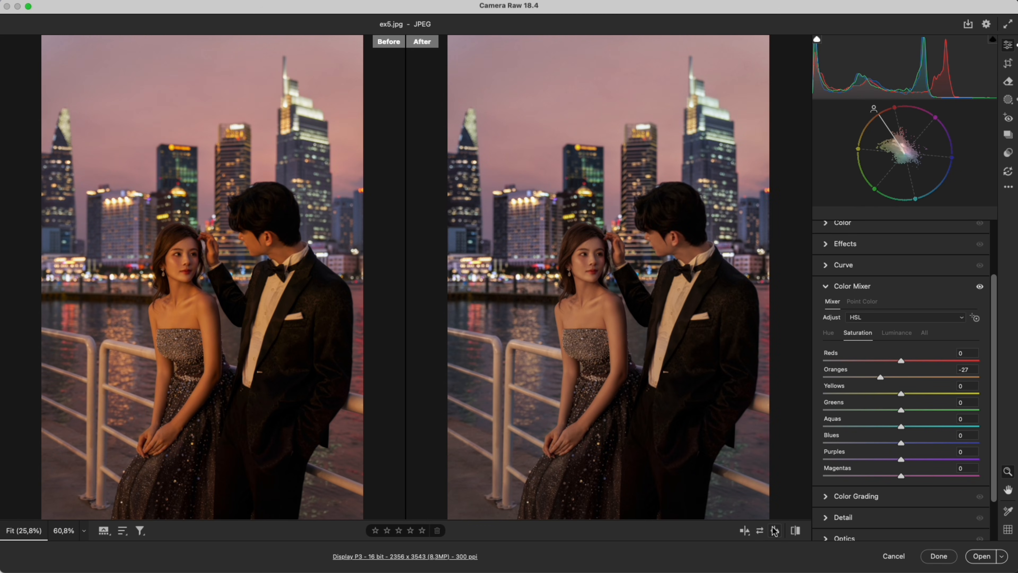